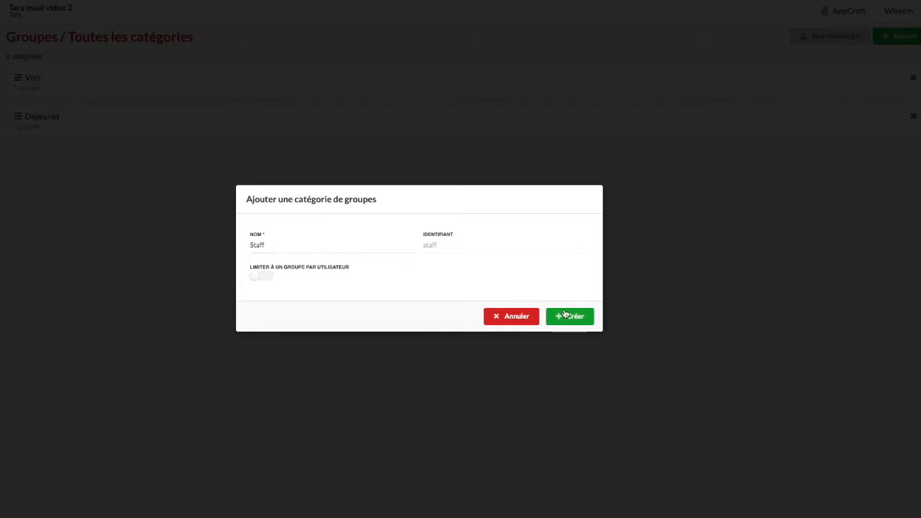
- Reorder the group categories and delete the Staff category
{"action": "left_click_drag", "start_coordinate": [14, 76], "coordinate": [19, 118]}
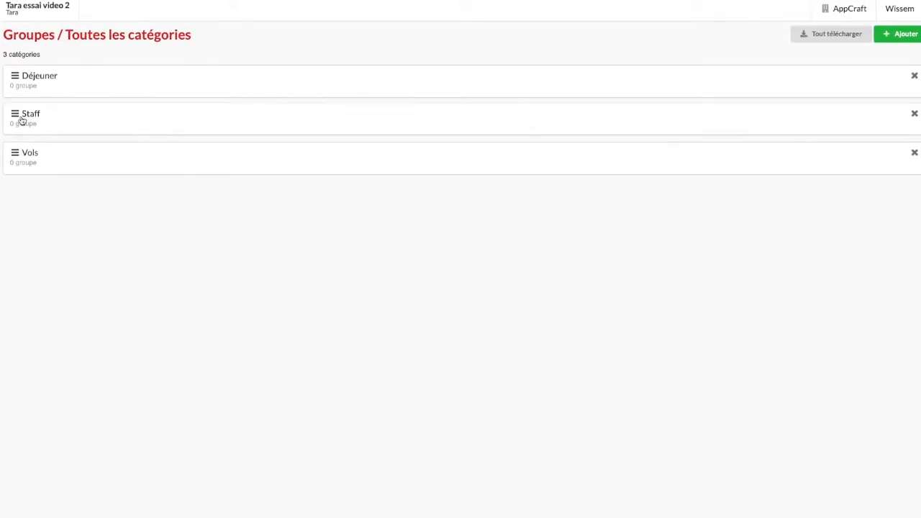
{"action": "left_click", "coordinate": [914, 114]}
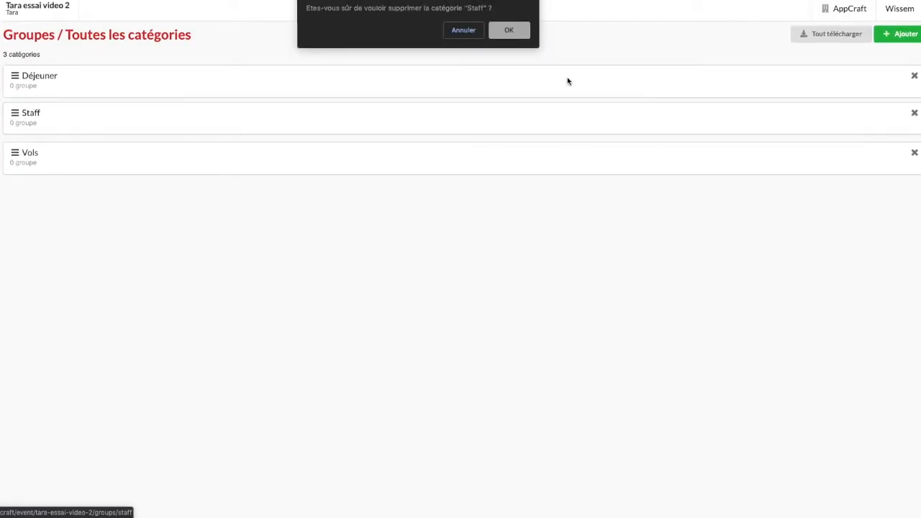
{"action": "left_click", "coordinate": [511, 31]}
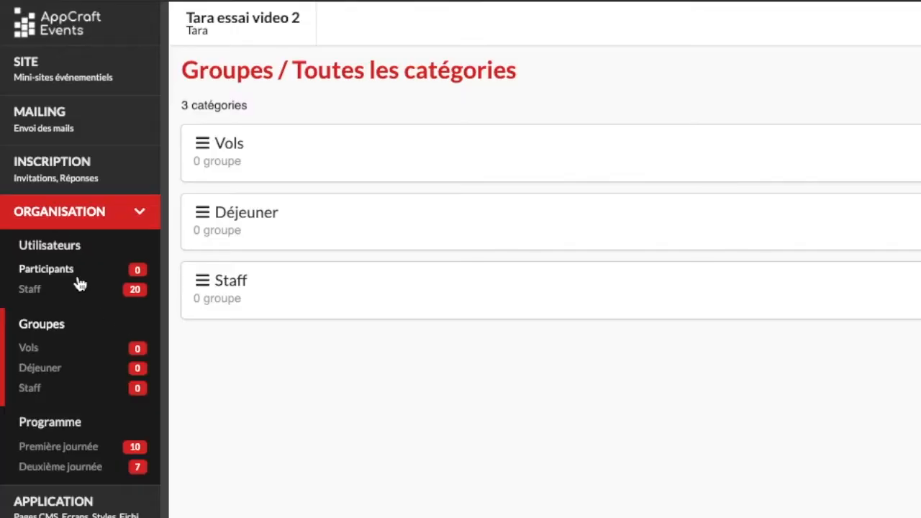
- Copy the full participant table, including its header row, from the Excel sheet into the Participants data import
{"action": "left_click", "coordinate": [77, 280]}
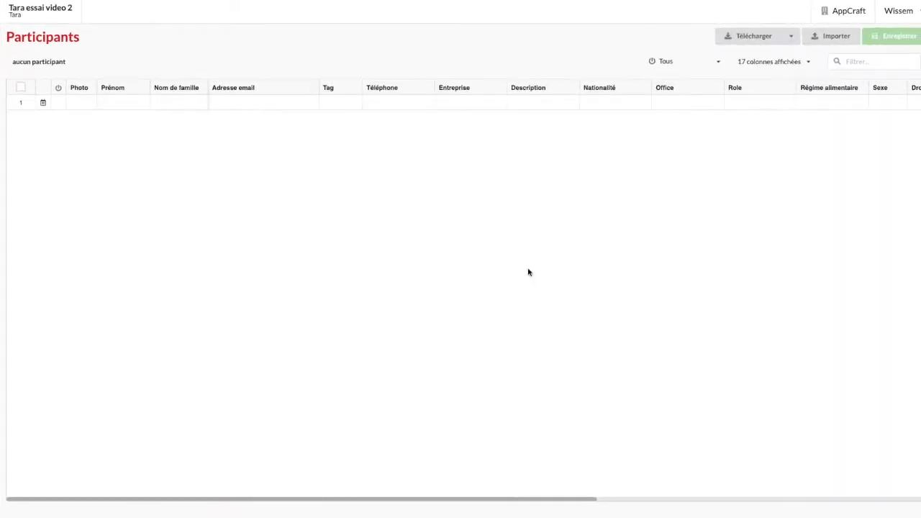
{"action": "left_click", "coordinate": [814, 39]}
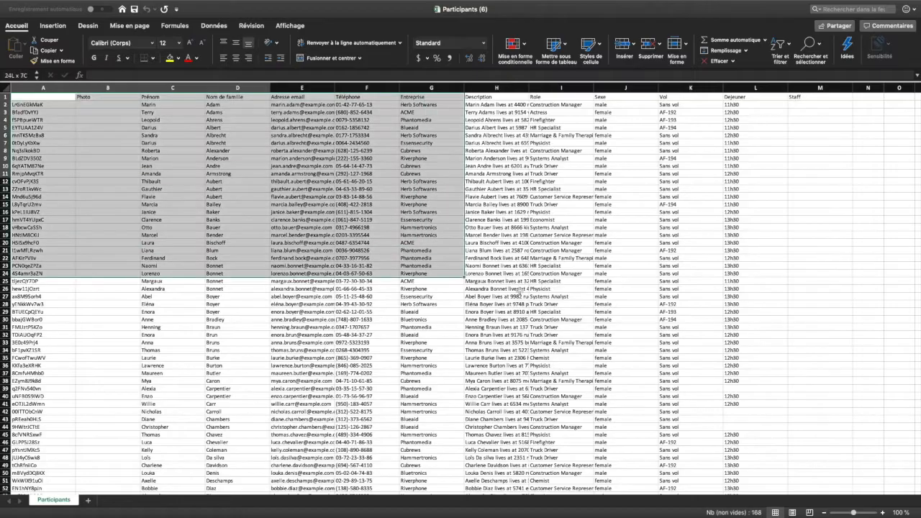
{"action": "left_click_drag", "start_coordinate": [755, 277], "coordinate": [741, 503]}
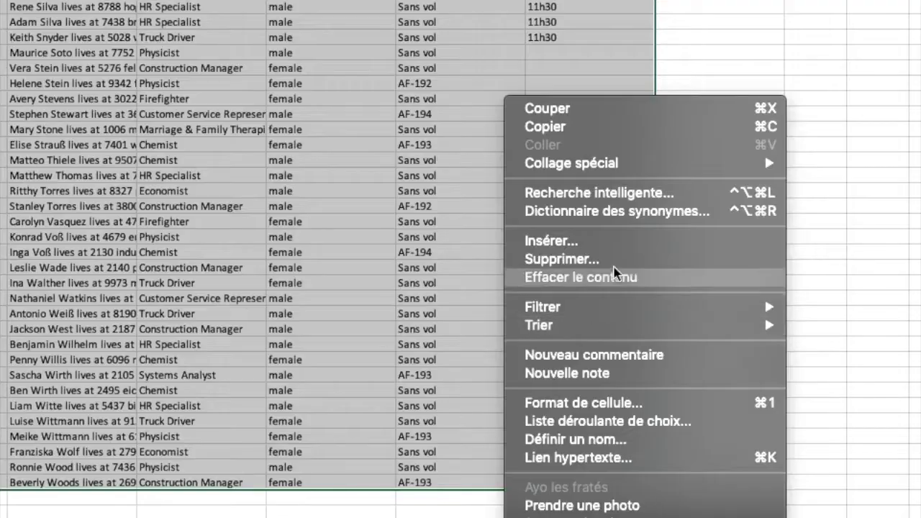
{"action": "right_click", "coordinate": [712, 297]}
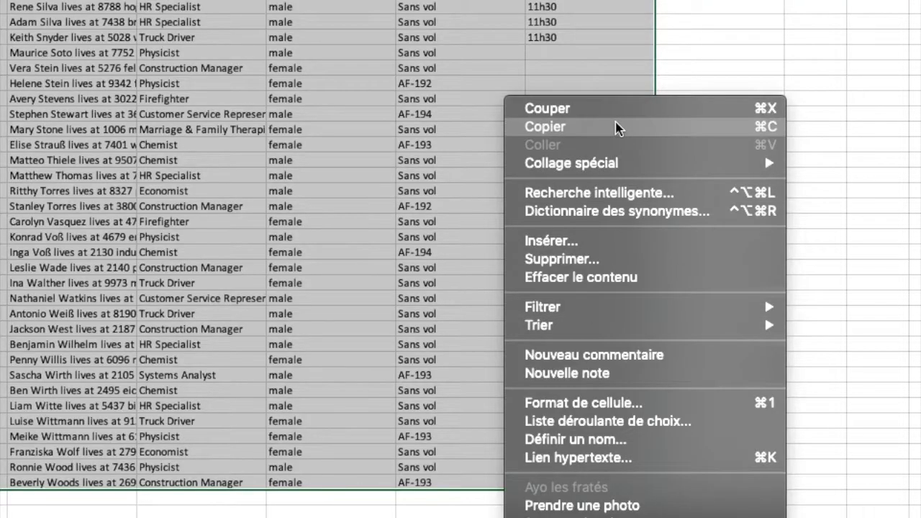
{"action": "left_click", "coordinate": [616, 129]}
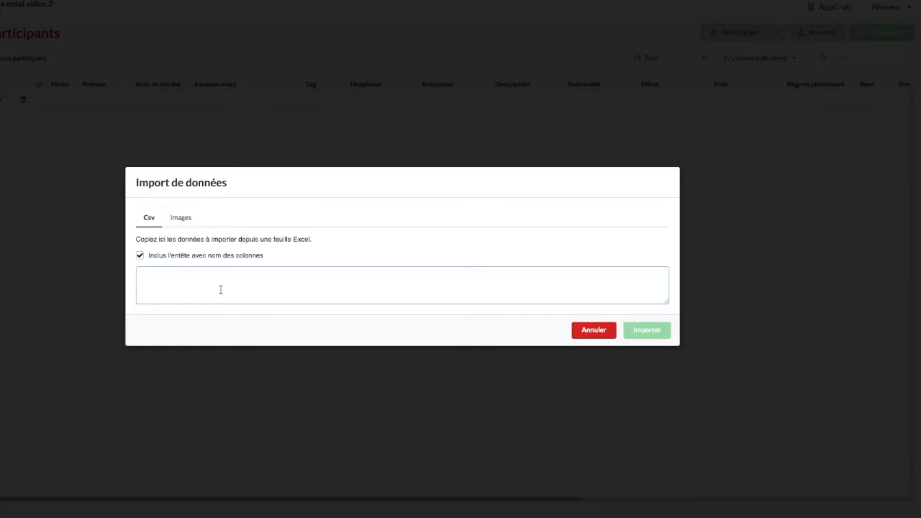
{"action": "key", "text": "ctrl+v"}
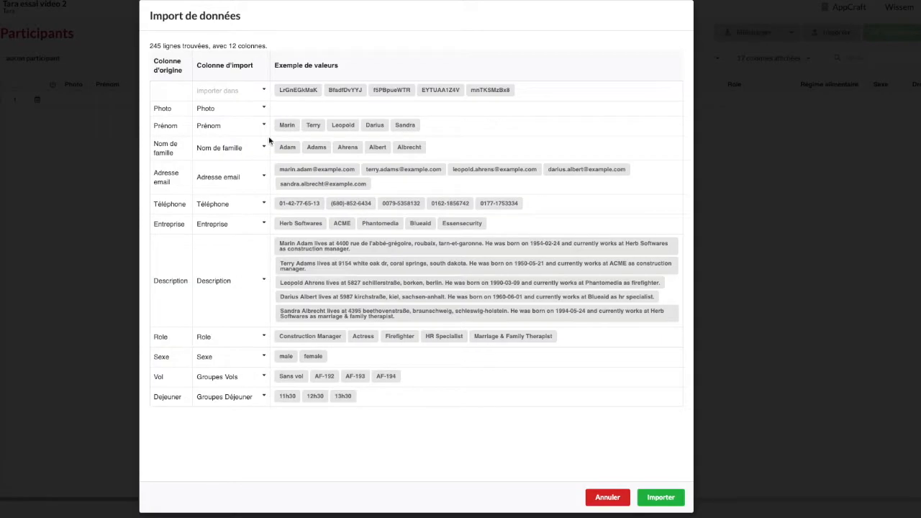
- Map the unnamed source column to Id and import the participants
{"action": "left_click", "coordinate": [220, 94]}
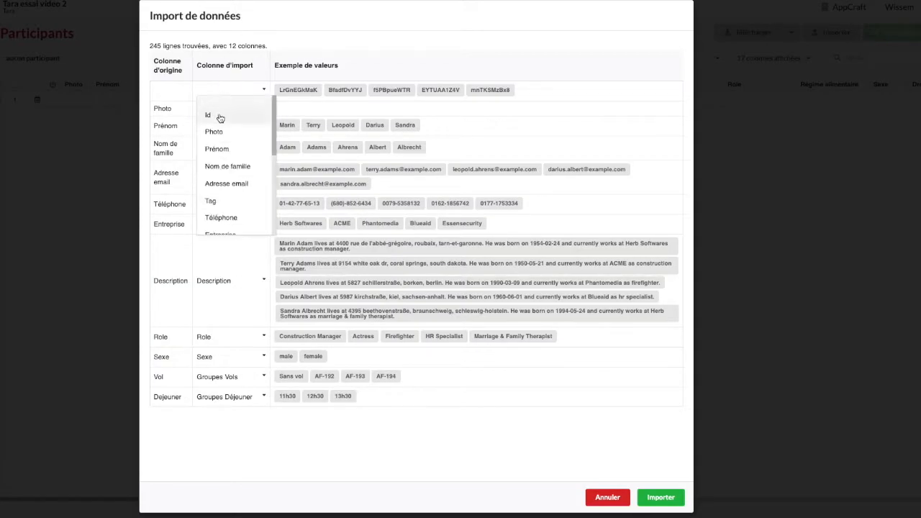
{"action": "left_click", "coordinate": [220, 116]}
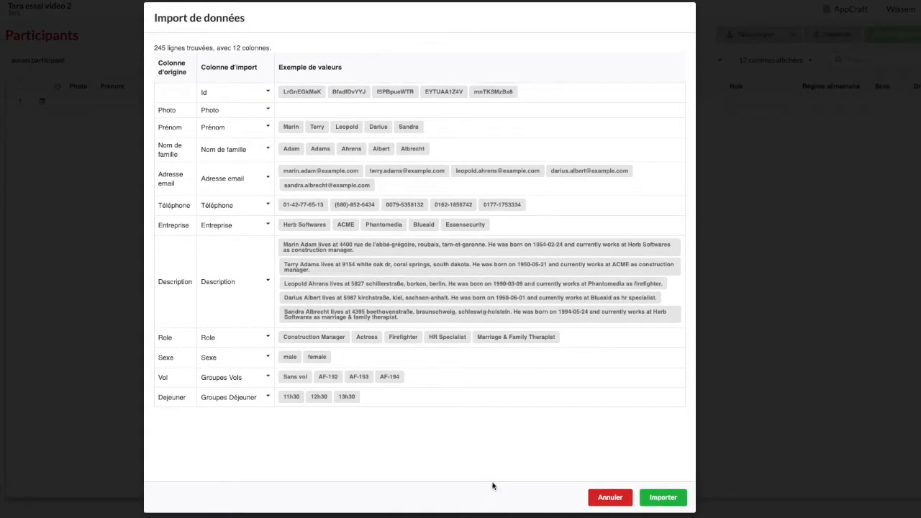
{"action": "left_click", "coordinate": [660, 501]}
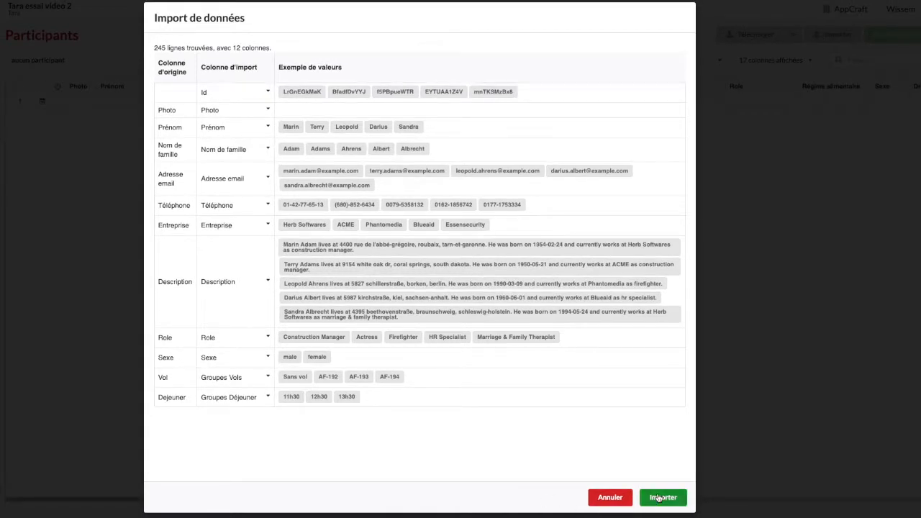
{"action": "left_click", "coordinate": [518, 31]}
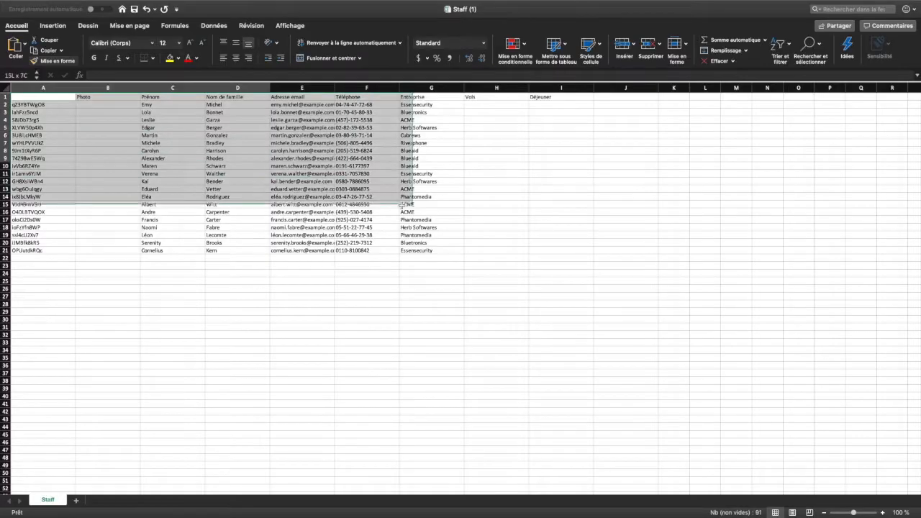
- Copy range A1:G21 of the Excel Staff sheet into the staff data import and import the rows
{"action": "left_click_drag", "start_coordinate": [402, 205], "coordinate": [425, 250]}
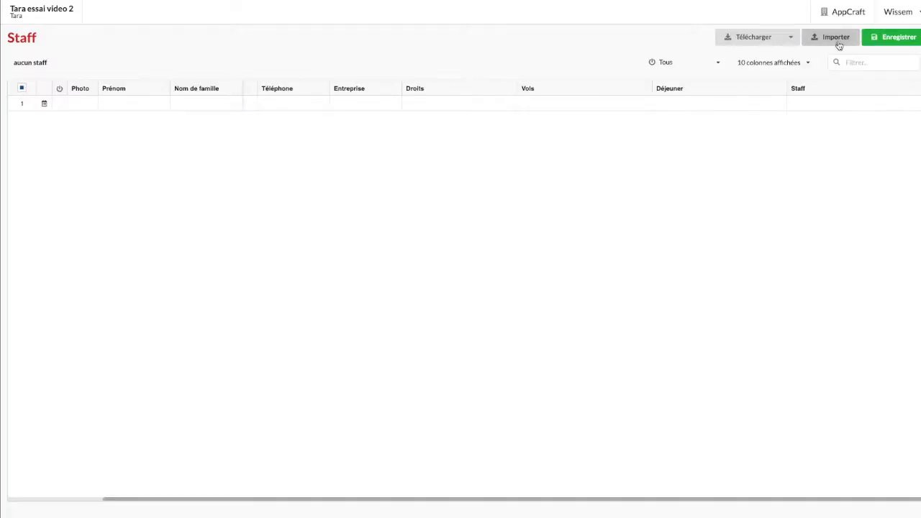
{"action": "left_click", "coordinate": [836, 41]}
{"action": "left_click", "coordinate": [451, 267]}
{"action": "key", "text": "ctrl+v"}
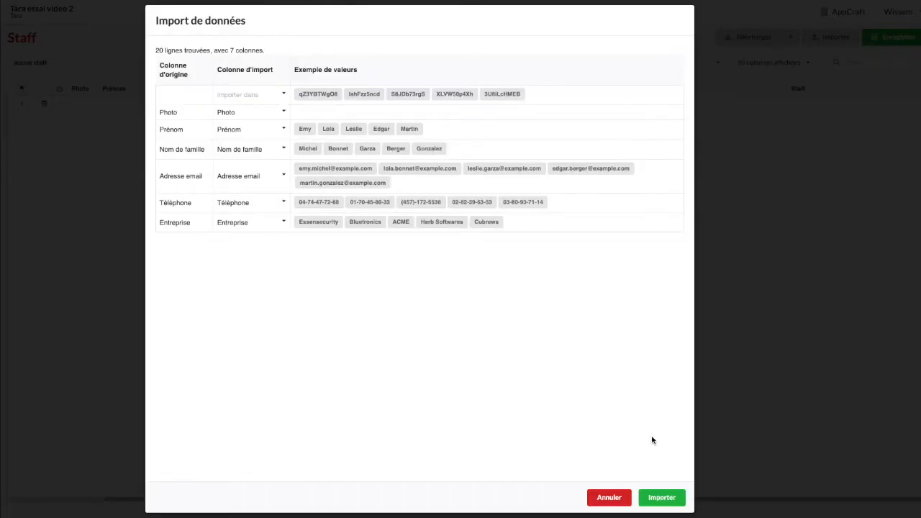
{"action": "left_click", "coordinate": [645, 495]}
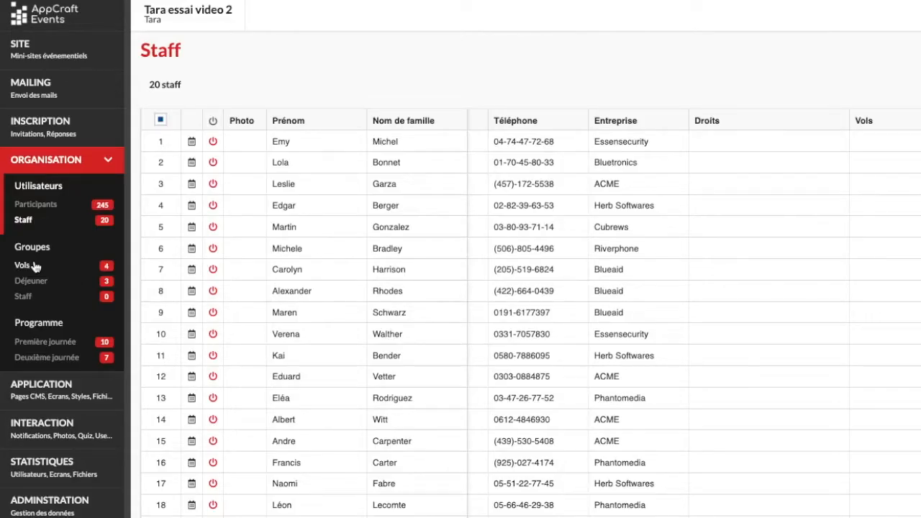
- Create a group named Staff 1 in the Staff group category
{"action": "left_click", "coordinate": [24, 297]}
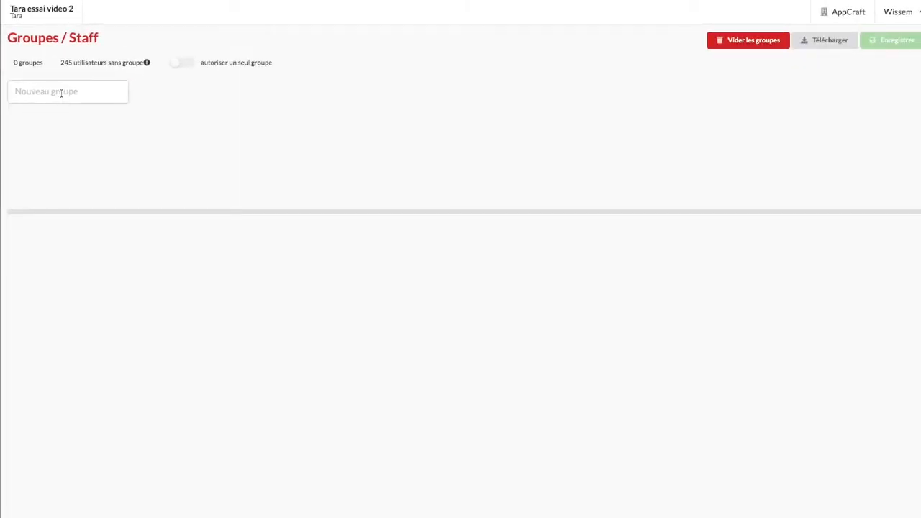
{"action": "left_click", "coordinate": [62, 94]}
{"action": "type", "text": "S"}
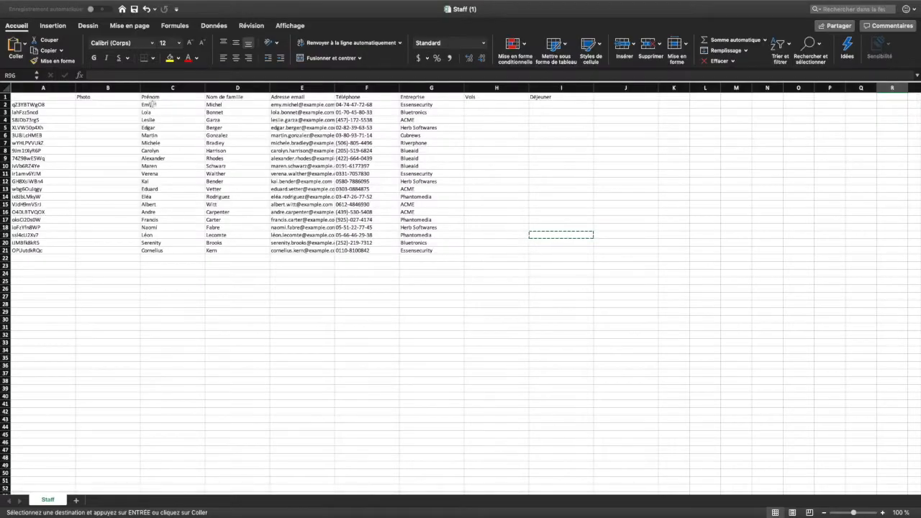
- Add the first ten staff members to the Staff 1 group by pasting their copied entries
{"action": "left_click_drag", "start_coordinate": [160, 104], "coordinate": [225, 173]}
{"action": "key", "text": "ctrl+c"}
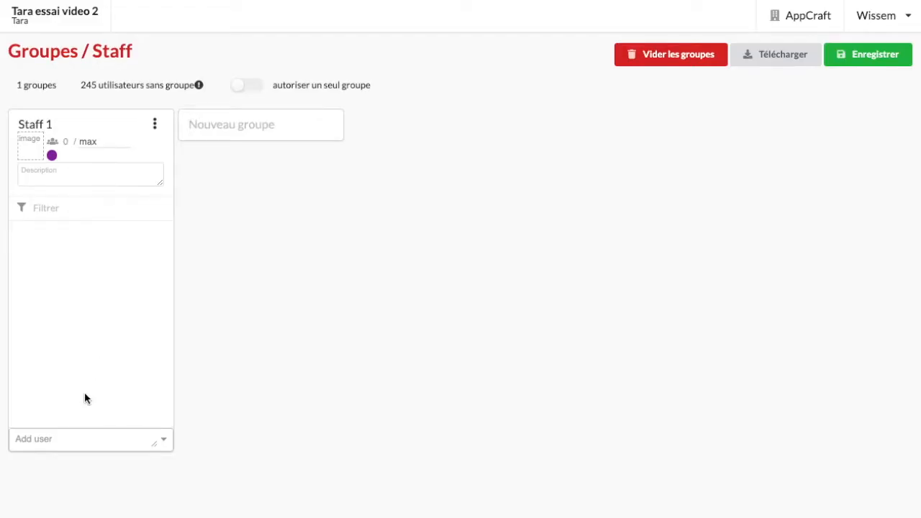
{"action": "left_click", "coordinate": [82, 438]}
{"action": "key", "text": "ctrl+v"}
{"action": "left_click", "coordinate": [534, 40]}
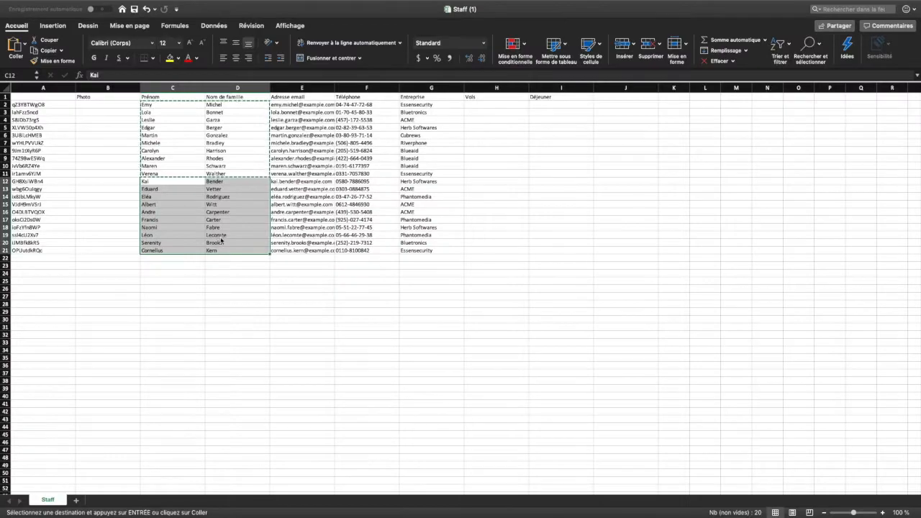
- Paste the remaining ten staff members into the Staff 2 group and accept the import
{"action": "right_click", "coordinate": [221, 241]}
{"action": "left_click", "coordinate": [238, 249]}
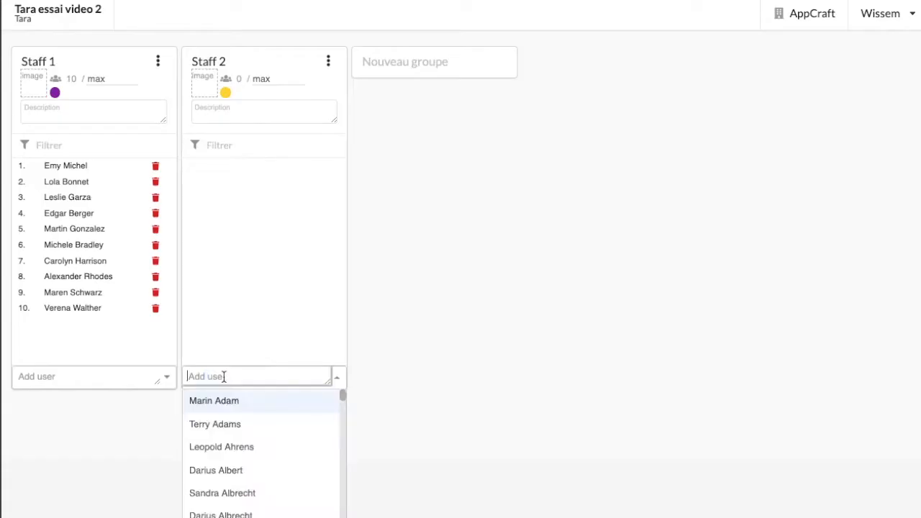
{"action": "key", "text": "ctrl+v"}
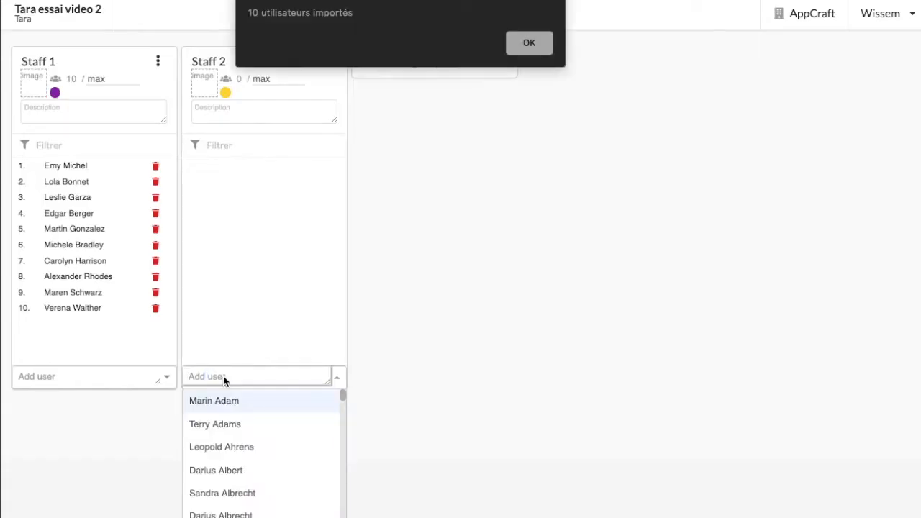
{"action": "left_click", "coordinate": [540, 40]}
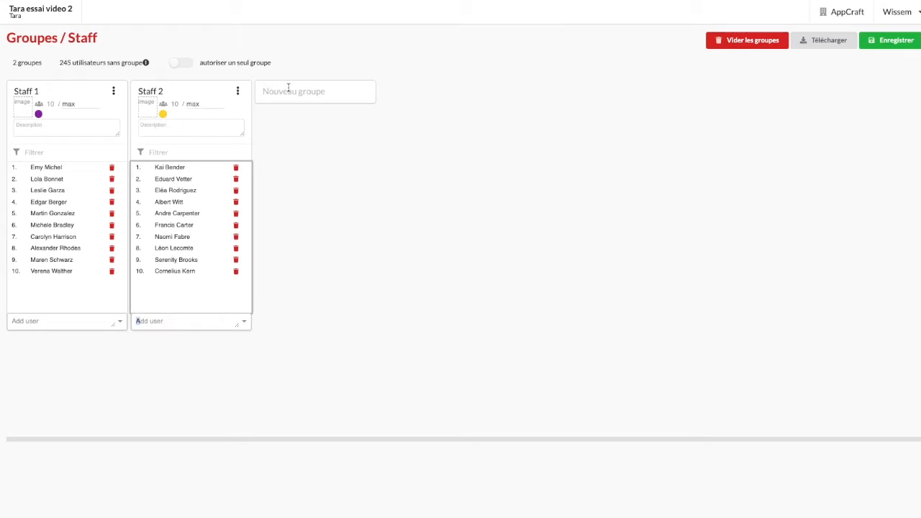
- Create a third staff group and add users to it individually, searching for Le, A, Na, L, Pa and No
{"action": "left_click", "coordinate": [289, 88]}
{"action": "type", "text": "Staf"}
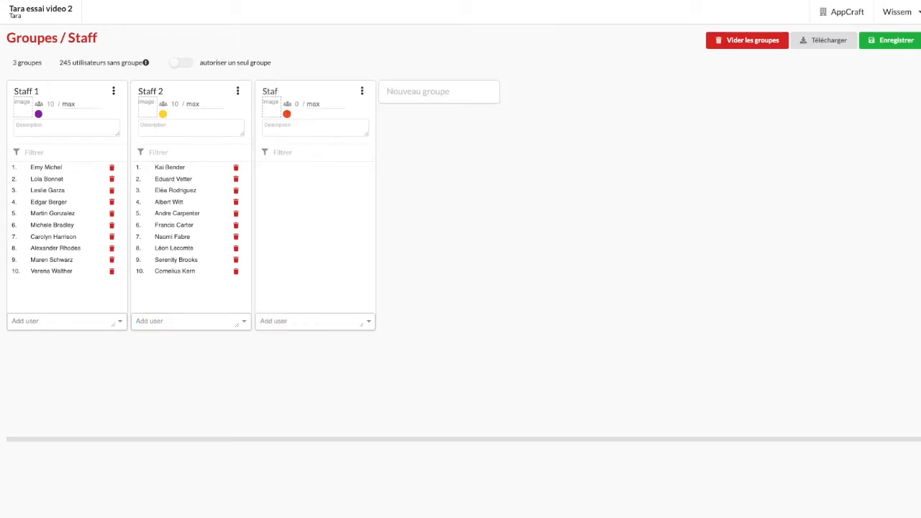
{"action": "left_click", "coordinate": [280, 321]}
{"action": "type", "text": "Le"}
{"action": "left_click", "coordinate": [287, 338]}
{"action": "type", "text": "A"}
{"action": "left_click", "coordinate": [292, 355]}
{"action": "type", "text": "Na"}
{"action": "left_click", "coordinate": [304, 340]}
{"action": "type", "text": "L"}
{"action": "left_click", "coordinate": [287, 338]}
{"action": "type", "text": "Pa"}
{"action": "left_click", "coordinate": [287, 338]}
{"action": "type", "text": "No"}
{"action": "left_click", "coordinate": [282, 373]}
- Add more users to the third staff group, searching for K, O and Ba and picking one from the unfiltered list
{"action": "left_click", "coordinate": [306, 322]}
{"action": "type", "text": "K"}
{"action": "left_click", "coordinate": [302, 389]}
{"action": "left_click", "coordinate": [312, 322]}
{"action": "type", "text": "O"}
{"action": "left_click", "coordinate": [306, 389]}
{"action": "left_click", "coordinate": [325, 323]}
{"action": "scroll", "coordinate": [305, 386], "scroll_direction": "down", "scroll_amount": 2}
{"action": "left_click", "coordinate": [304, 386]}
{"action": "left_click", "coordinate": [321, 323]}
{"action": "type", "text": "Ba"}
{"action": "left_click", "coordinate": [319, 339]}
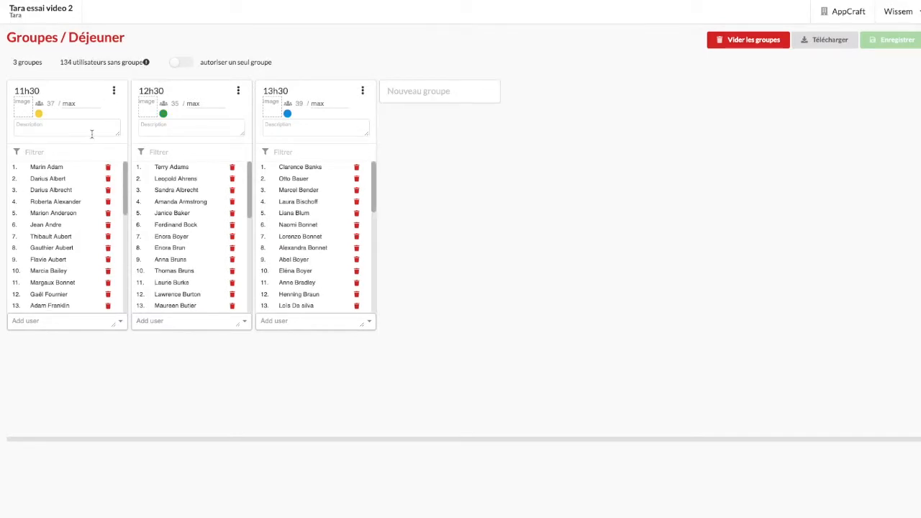
- List the users without a lunch group and create a group named Ne déjeune pas in the Déjeuner category
{"action": "left_click", "coordinate": [87, 64]}
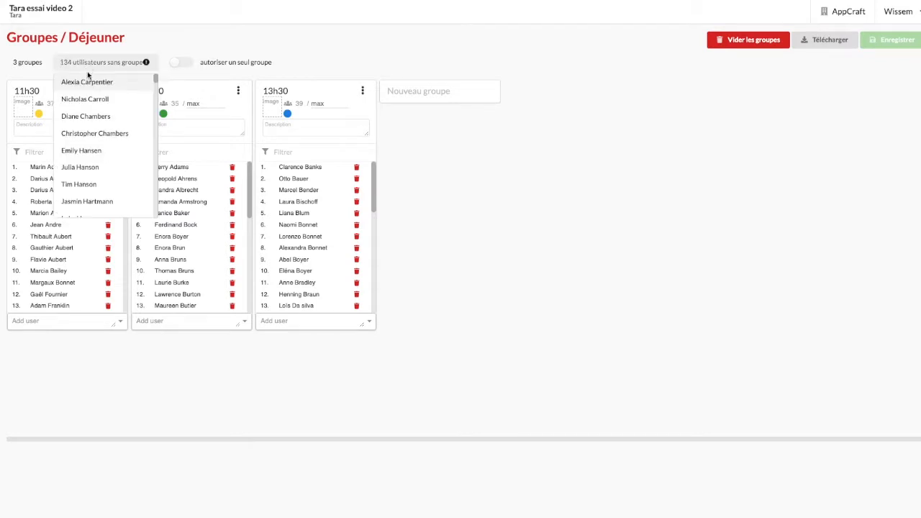
{"action": "scroll", "coordinate": [95, 118], "scroll_direction": "down", "scroll_amount": 1}
{"action": "scroll", "coordinate": [96, 117], "scroll_direction": "down", "scroll_amount": 6}
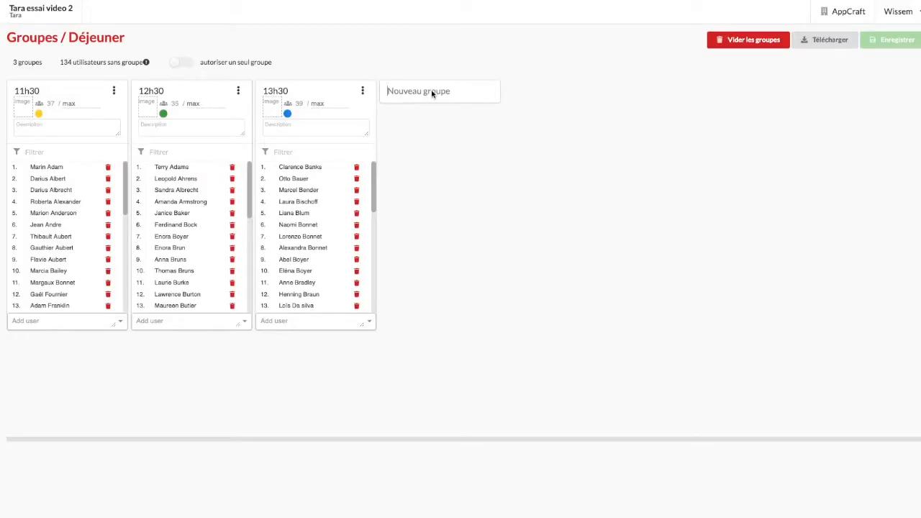
{"action": "type", "text": "Ne déjeune pas"}
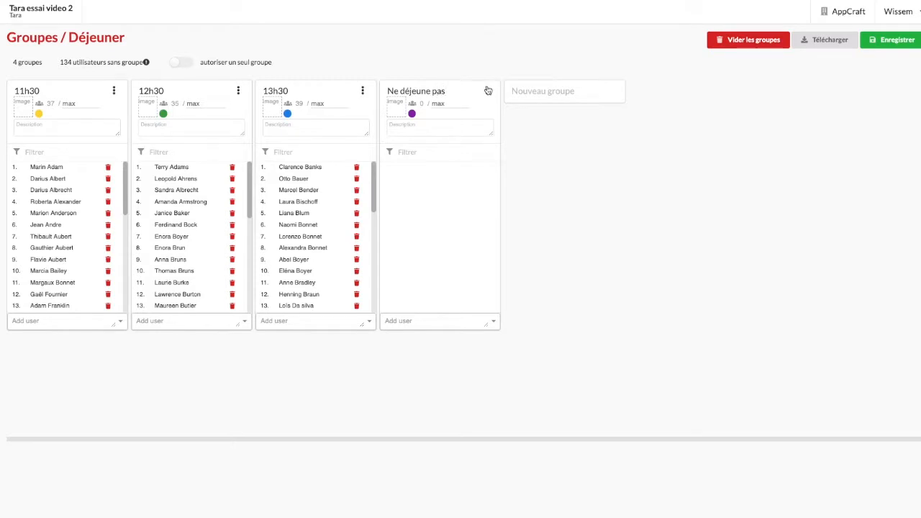
- Add all participants to the Ne déjeune pas group and exclude the members of the 11h30 group from it
{"action": "left_click", "coordinate": [487, 91]}
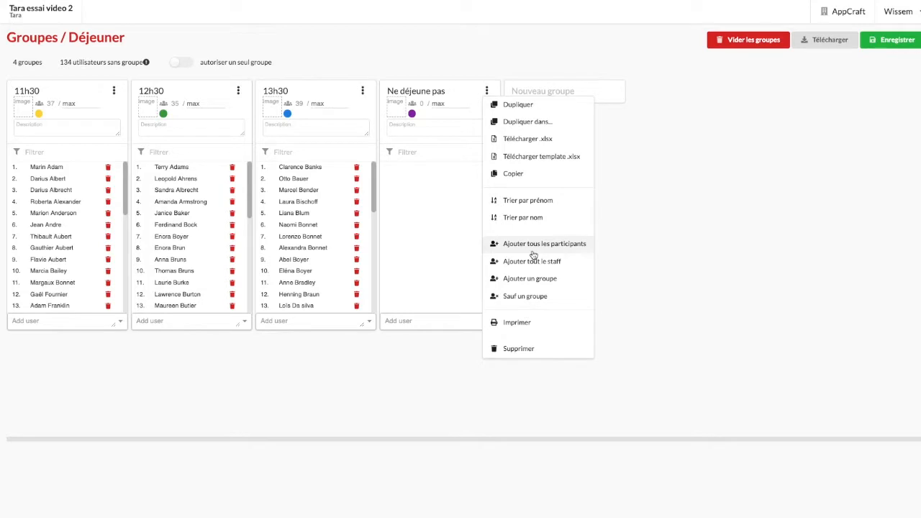
{"action": "left_click", "coordinate": [533, 252]}
{"action": "left_click", "coordinate": [487, 91]}
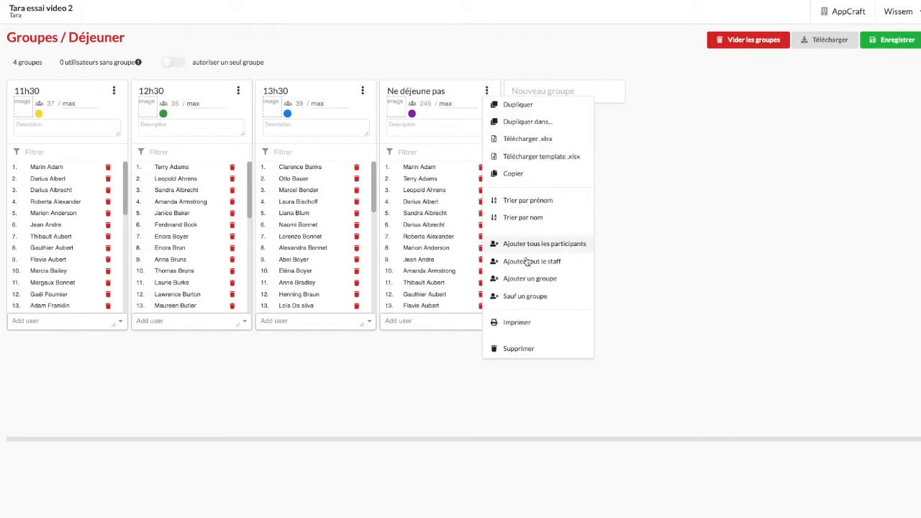
{"action": "left_click", "coordinate": [526, 297]}
{"action": "left_click", "coordinate": [531, 102]}
{"action": "type", "text": "11"}
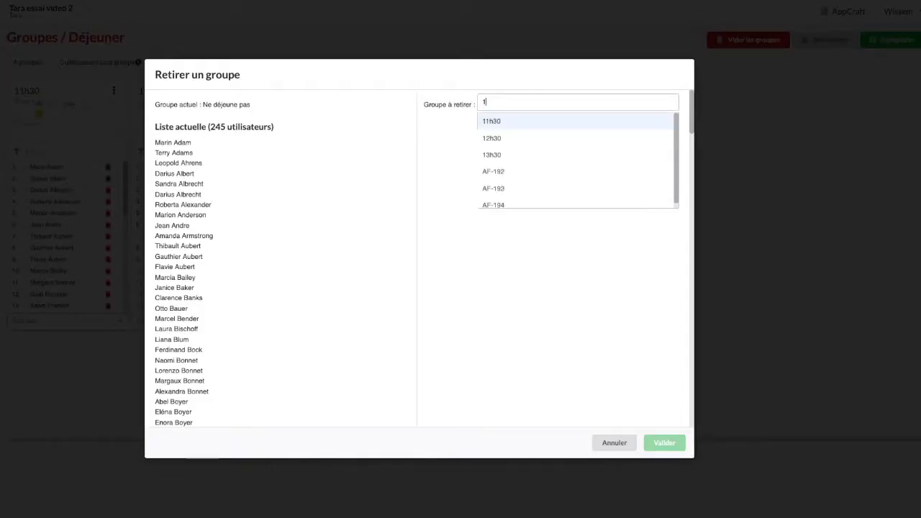
{"action": "left_click", "coordinate": [526, 121]}
{"action": "left_click", "coordinate": [664, 443]}
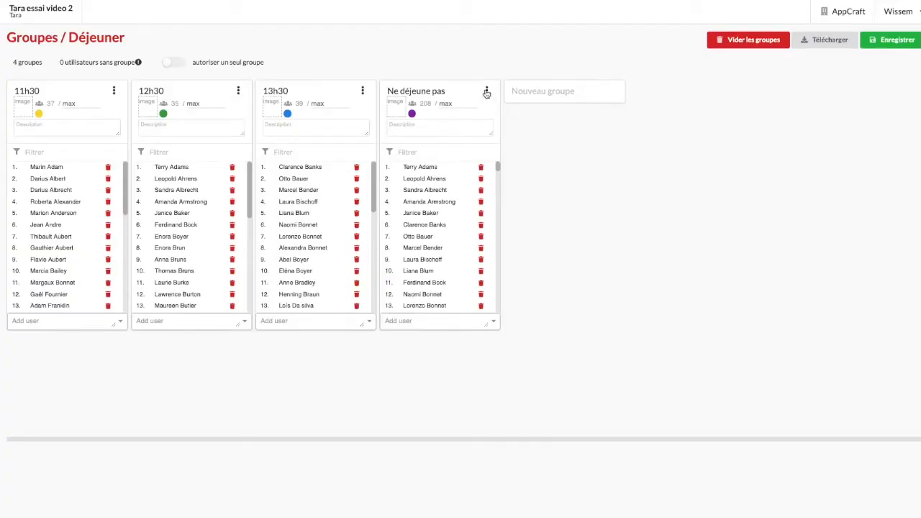
- Exclude the members of the 12h30 group from the Ne déjeune pas group
{"action": "left_click", "coordinate": [487, 91]}
{"action": "left_click", "coordinate": [531, 295]}
{"action": "left_click", "coordinate": [538, 101]}
{"action": "type", "text": "12"}
{"action": "left_click", "coordinate": [534, 124]}
{"action": "left_click", "coordinate": [662, 442]}
- Exclude the members of the 13h30 group from the Ne déjeune pas group
{"action": "left_click", "coordinate": [487, 90]}
{"action": "left_click", "coordinate": [554, 296]}
{"action": "left_click", "coordinate": [541, 102]}
{"action": "type", "text": "13"}
{"action": "left_click", "coordinate": [538, 119]}
{"action": "left_click", "coordinate": [664, 443]}
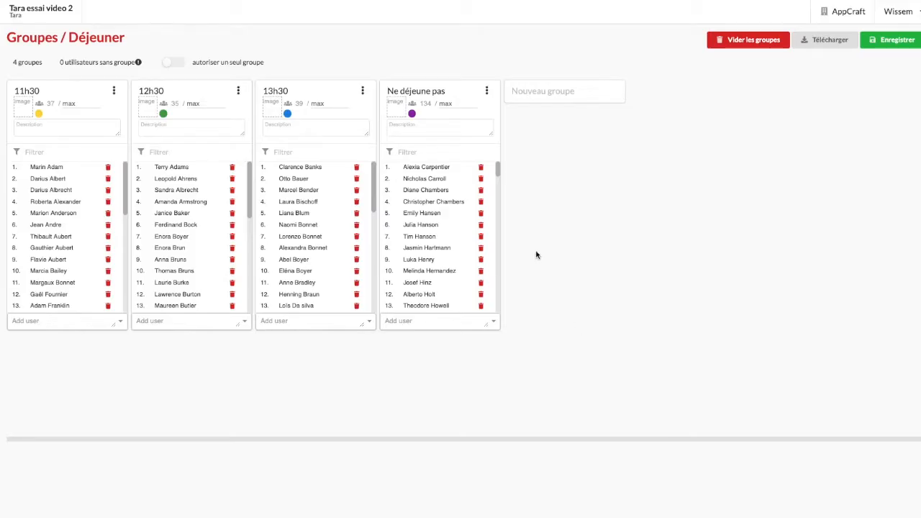
- Review the members of Ne déjeune pas and allow only a single group per user in the Déjeuner category
{"action": "scroll", "coordinate": [467, 216], "scroll_direction": "down", "scroll_amount": 10}
{"action": "scroll", "coordinate": [465, 225], "scroll_direction": "down", "scroll_amount": 7}
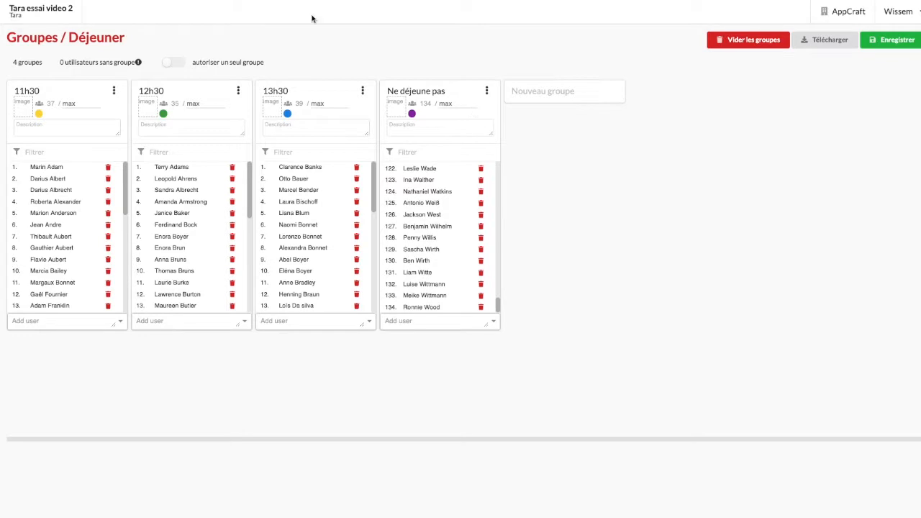
{"action": "left_click", "coordinate": [179, 63]}
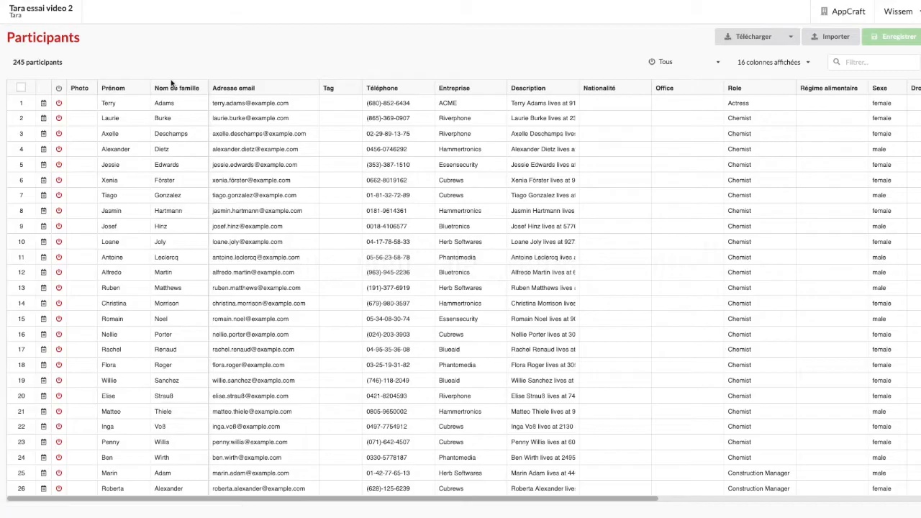
- Change the lunch group of the first participant in the Participants table to 13h30
{"action": "scroll", "coordinate": [380, 213], "scroll_direction": "right", "scroll_amount": 5}
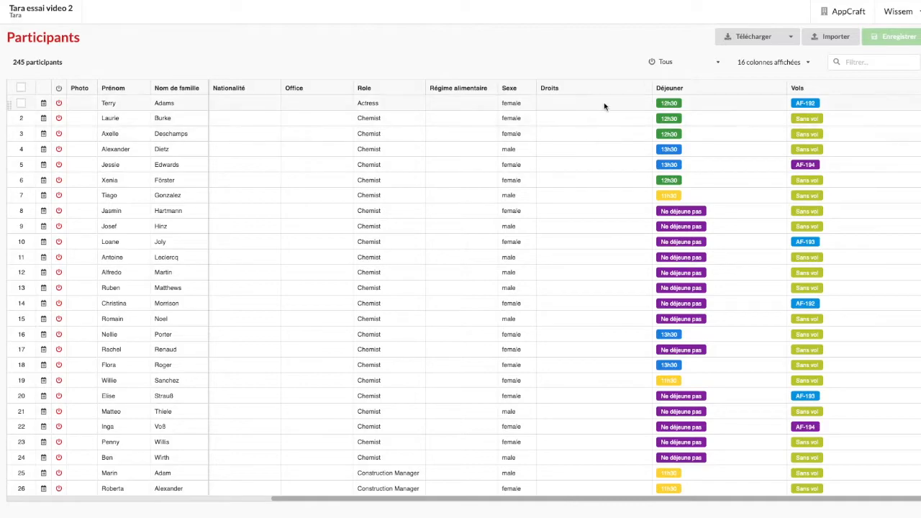
{"action": "left_click", "coordinate": [669, 105]}
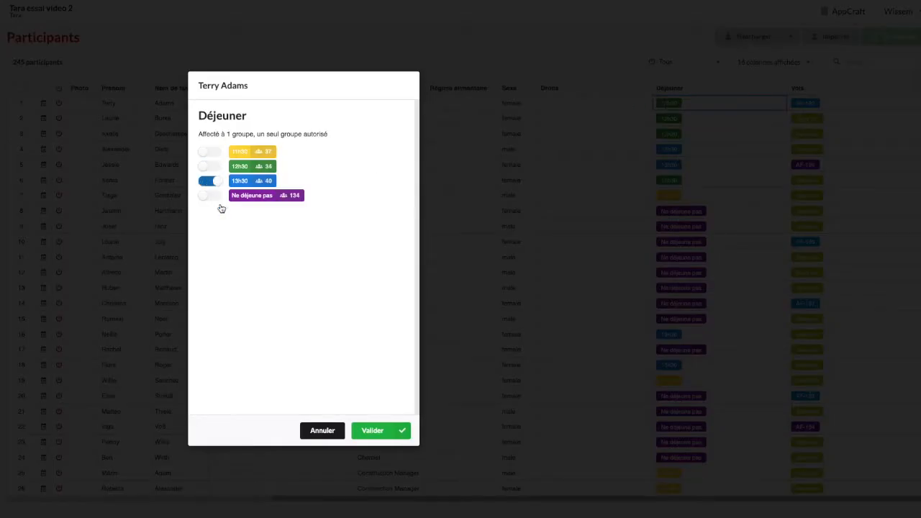
{"action": "left_click", "coordinate": [384, 430]}
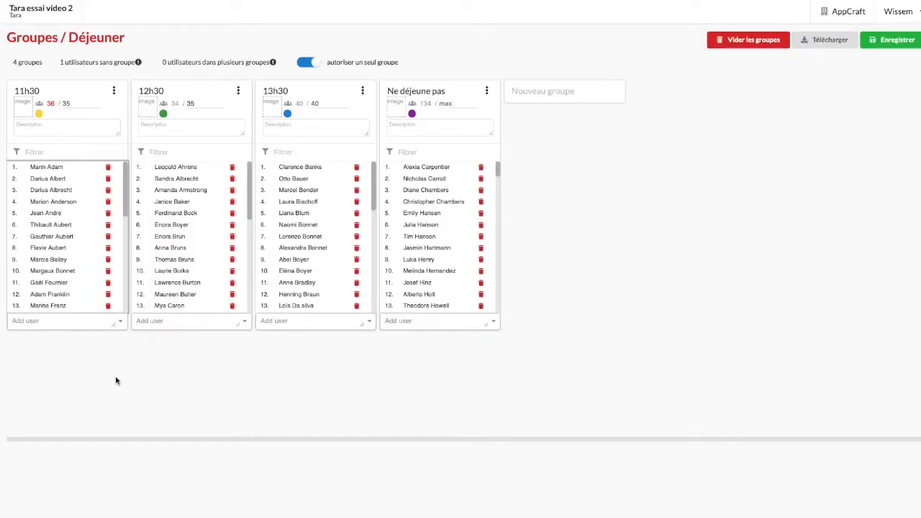
- Move the thirteenth user of the 11h30 lunch group to the 12h30 group and save the groups
{"action": "left_click", "coordinate": [107, 307]}
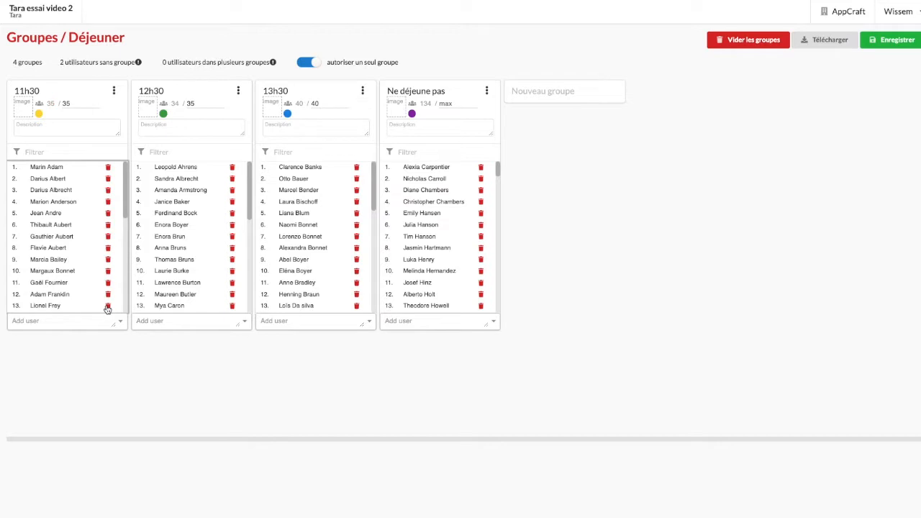
{"action": "left_click", "coordinate": [186, 323]}
{"action": "type", "text": "marina"}
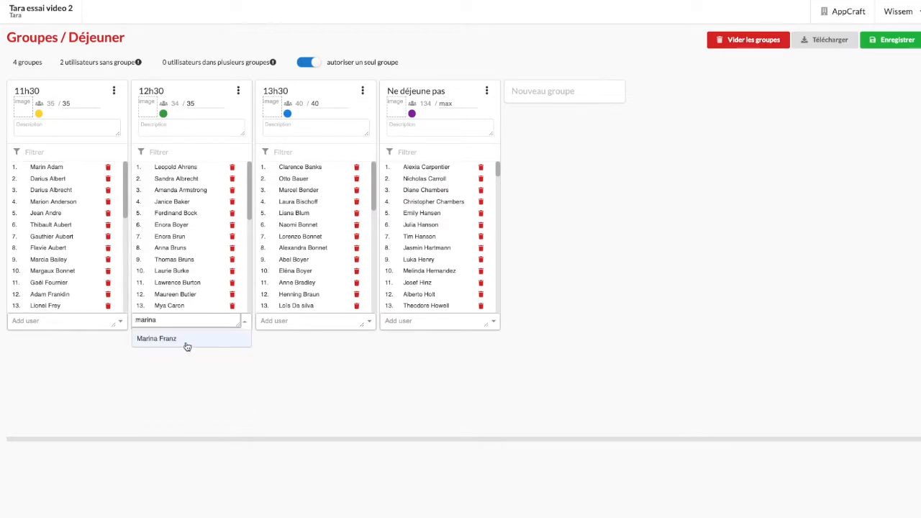
{"action": "left_click", "coordinate": [187, 346]}
{"action": "left_click", "coordinate": [238, 351]}
{"action": "left_click", "coordinate": [910, 38]}
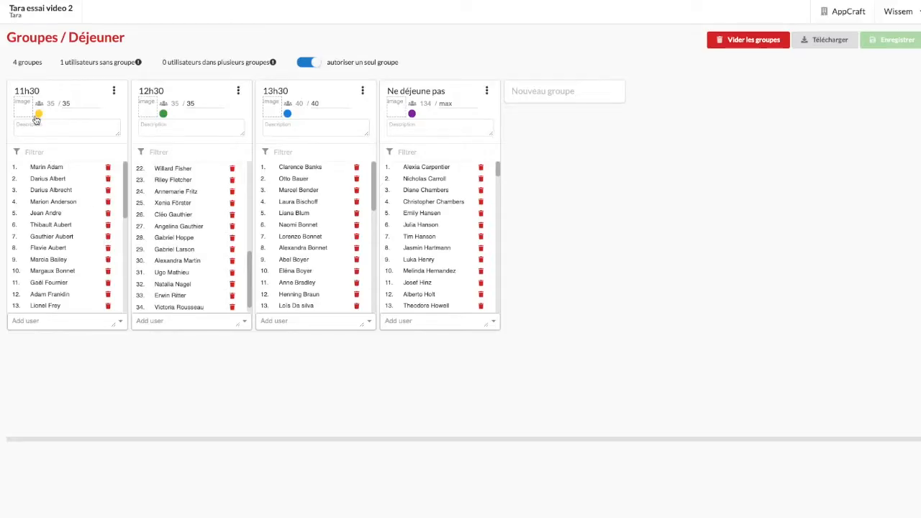
- Colour the lunch groups light purple for 11h30, light cyan for 12h30, red for 13h30 and dark blue for Ne déjeune pas
{"action": "left_click", "coordinate": [39, 114]}
{"action": "left_click", "coordinate": [23, 137]}
{"action": "left_click", "coordinate": [163, 114]}
{"action": "left_click", "coordinate": [201, 135]}
{"action": "left_click", "coordinate": [287, 114]}
{"action": "left_click", "coordinate": [243, 149]}
{"action": "left_click", "coordinate": [411, 113]}
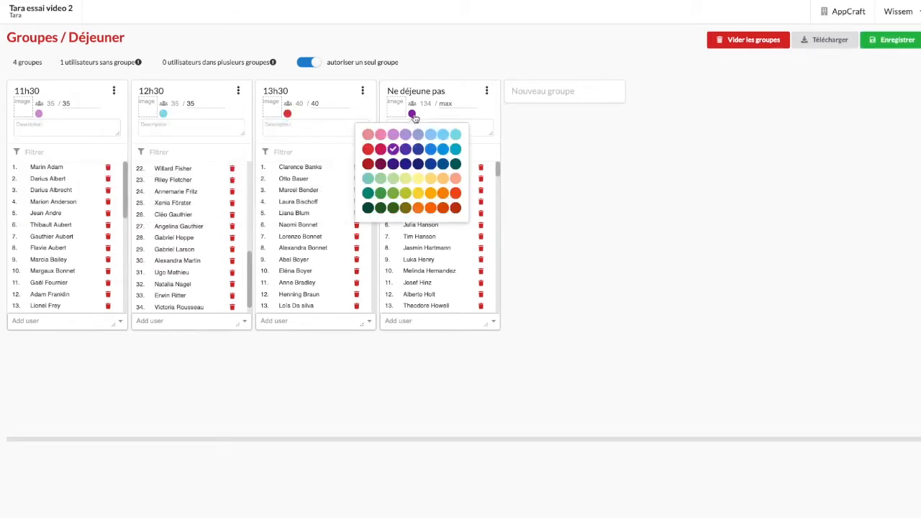
{"action": "left_click", "coordinate": [444, 163]}
- Add the food plate image to the 11h30 group and enter the two-line description "Premier service. Être présent 15min avant."
{"action": "left_click_drag", "start_coordinate": [65, 503], "coordinate": [44, 226]}
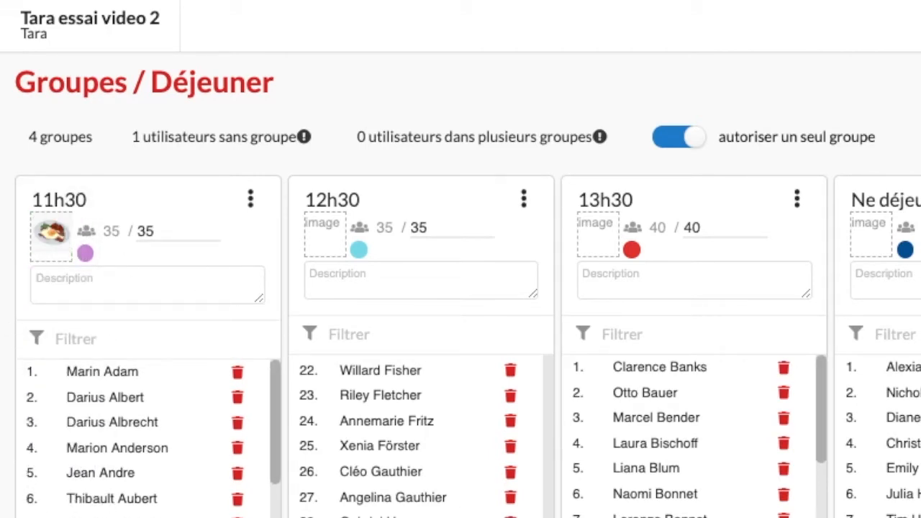
{"action": "left_click", "coordinate": [86, 278]}
{"action": "type", "text": "Premier service."}
{"action": "key", "text": "Return"}
{"action": "type", "text": "Être présn"}
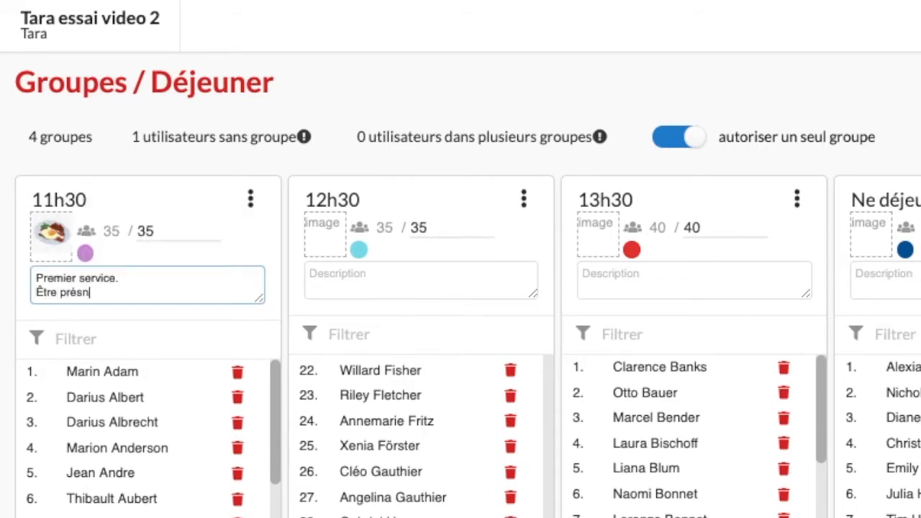
{"action": "type", "text": " 15min avant."}
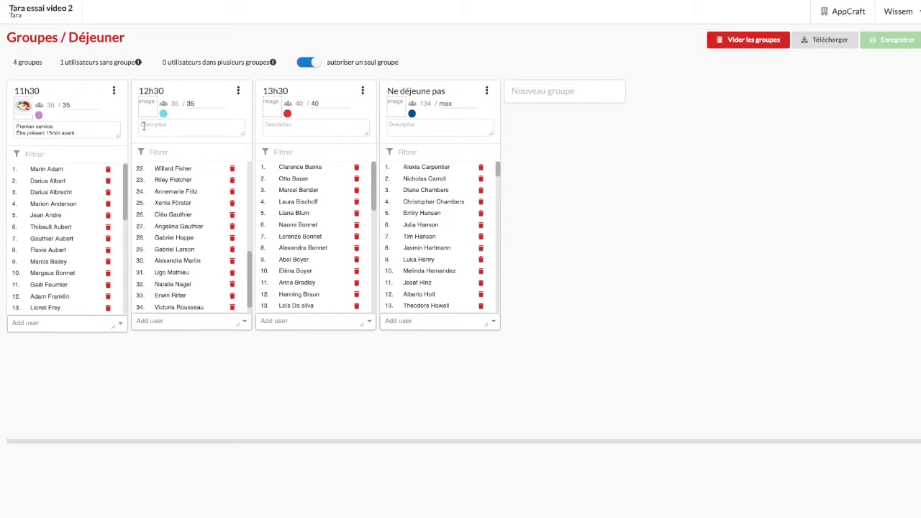
- Download the 11h30 group as an .xlsx file and open its print preview
{"action": "left_click", "coordinate": [115, 90]}
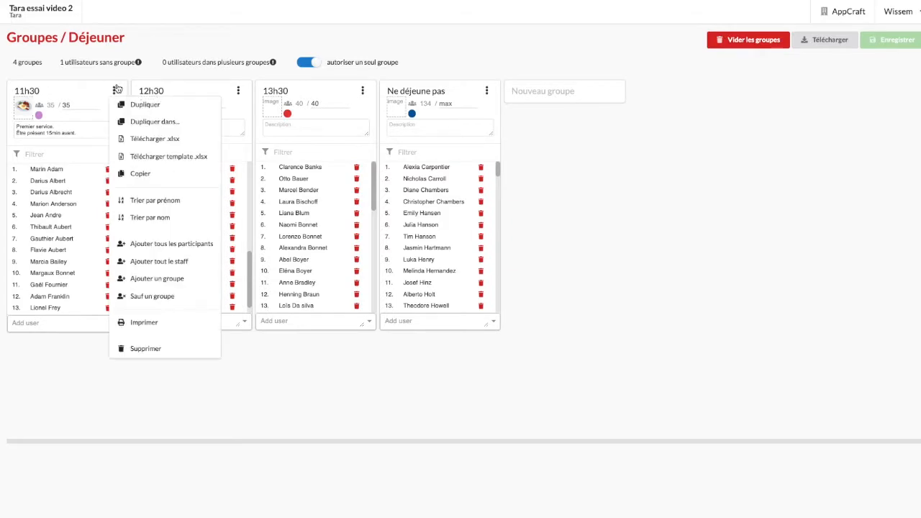
{"action": "left_click", "coordinate": [146, 140]}
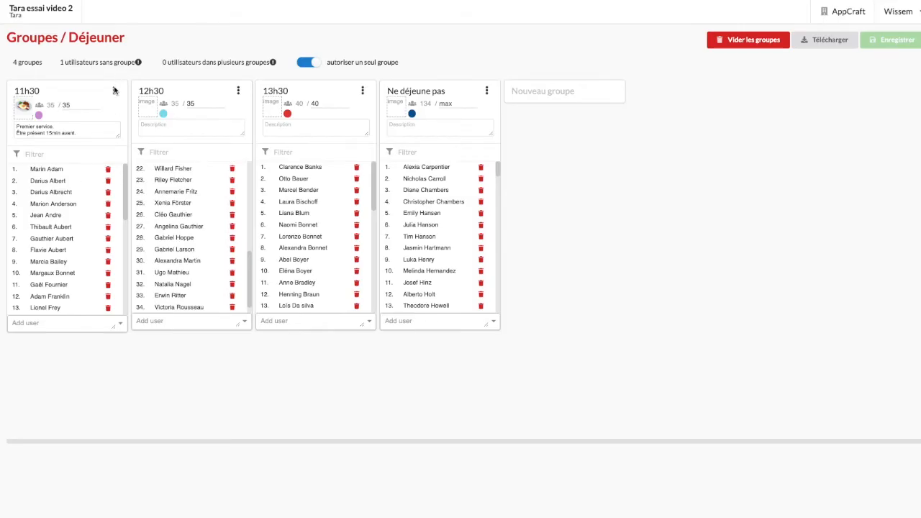
{"action": "left_click", "coordinate": [115, 93]}
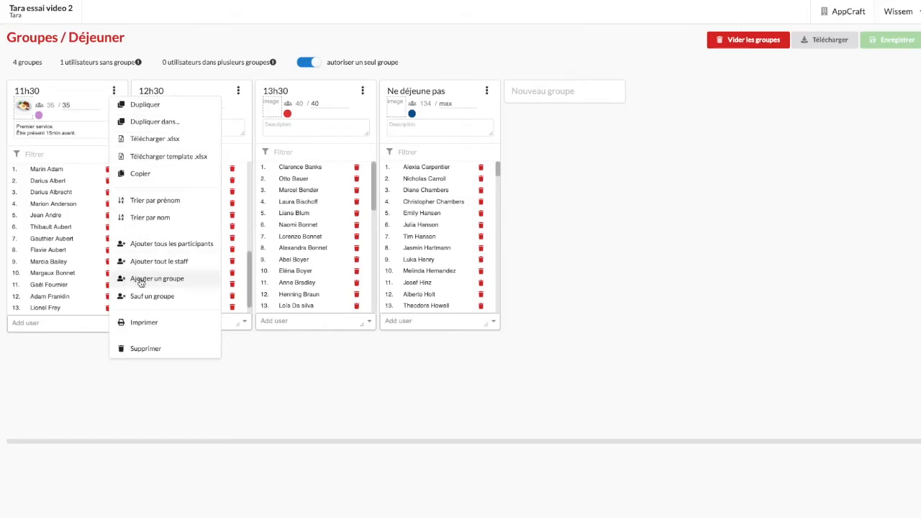
{"action": "left_click", "coordinate": [141, 327]}
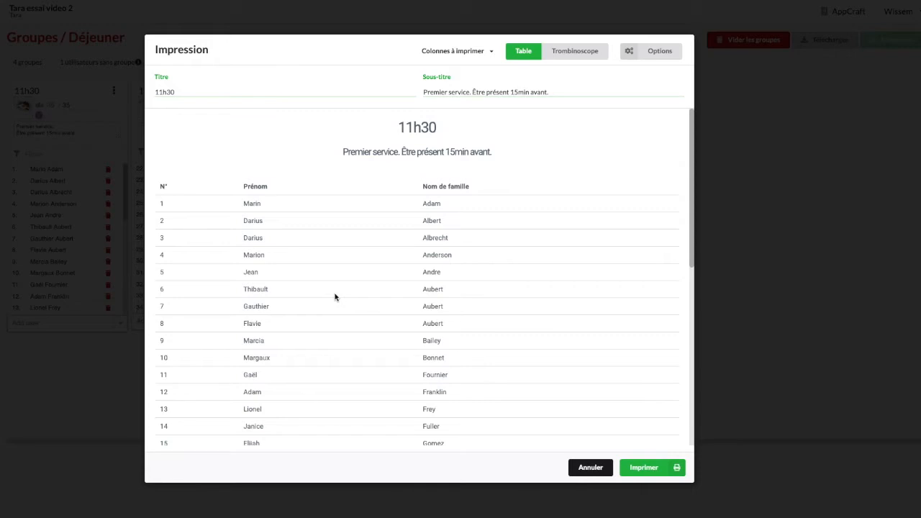
- Display the 11h30 print preview as a Trombinoscope and include the Adresse email and Téléphone columns
{"action": "left_click", "coordinate": [574, 51]}
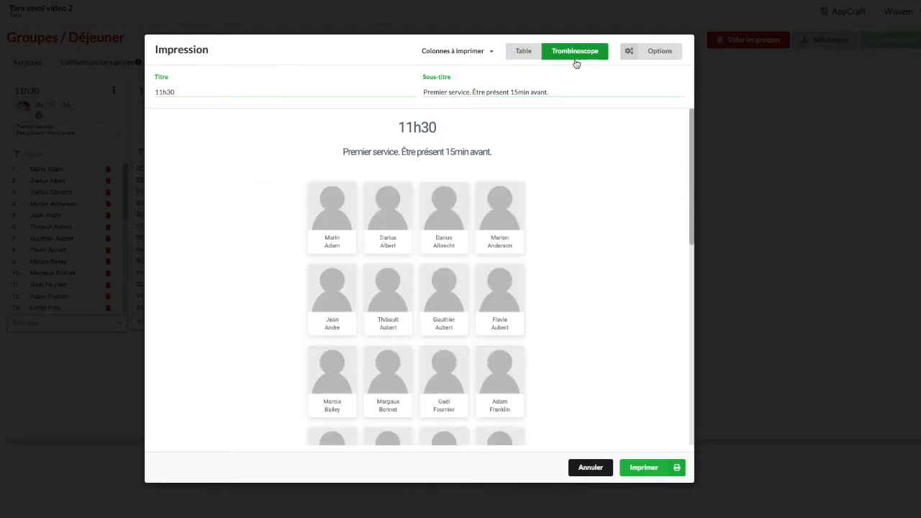
{"action": "scroll", "coordinate": [576, 195], "scroll_direction": "down", "scroll_amount": 3}
{"action": "scroll", "coordinate": [576, 195], "scroll_direction": "up", "scroll_amount": 3}
{"action": "left_click", "coordinate": [488, 51]}
{"action": "left_click", "coordinate": [475, 124]}
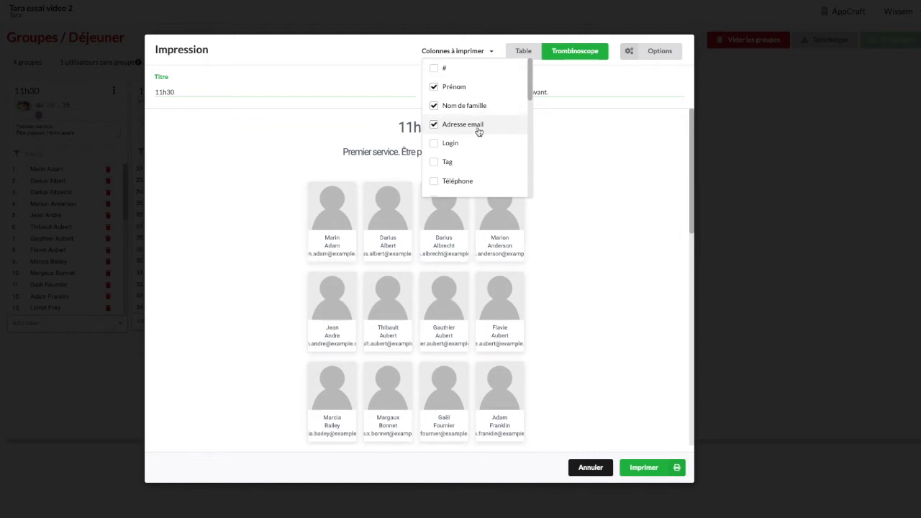
{"action": "left_click", "coordinate": [464, 182]}
{"action": "left_click", "coordinate": [559, 209]}
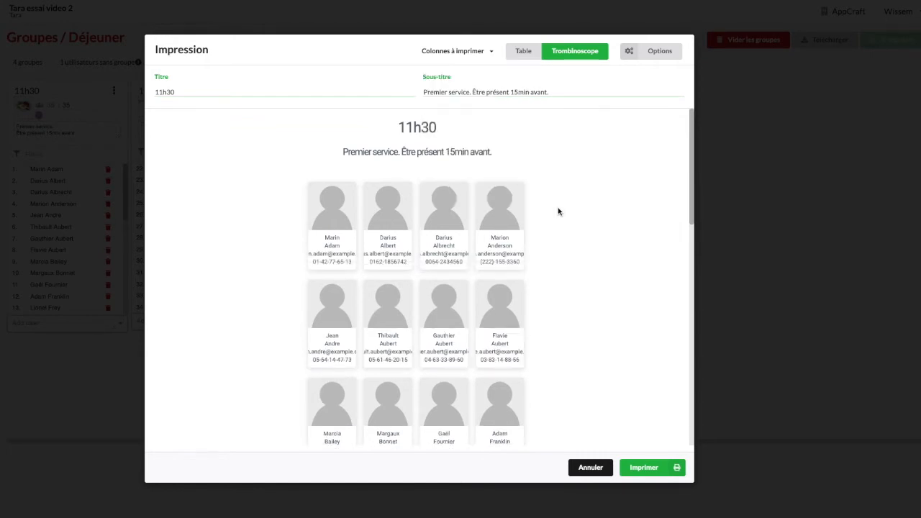
- Return the print preview to the Table layout and sort the members by last name, followed by first name
{"action": "left_click", "coordinate": [523, 51]}
{"action": "left_click", "coordinate": [661, 52]}
{"action": "left_click", "coordinate": [643, 71]}
{"action": "left_click", "coordinate": [652, 52]}
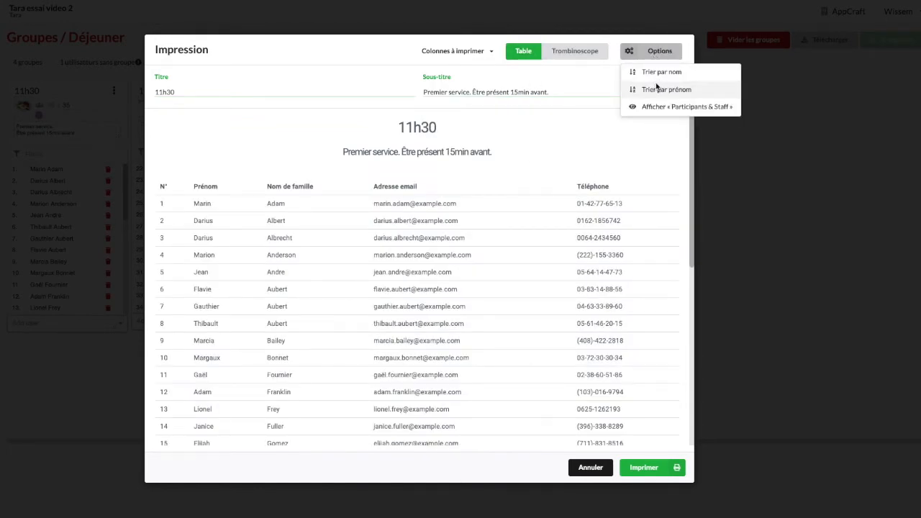
{"action": "left_click", "coordinate": [650, 88]}
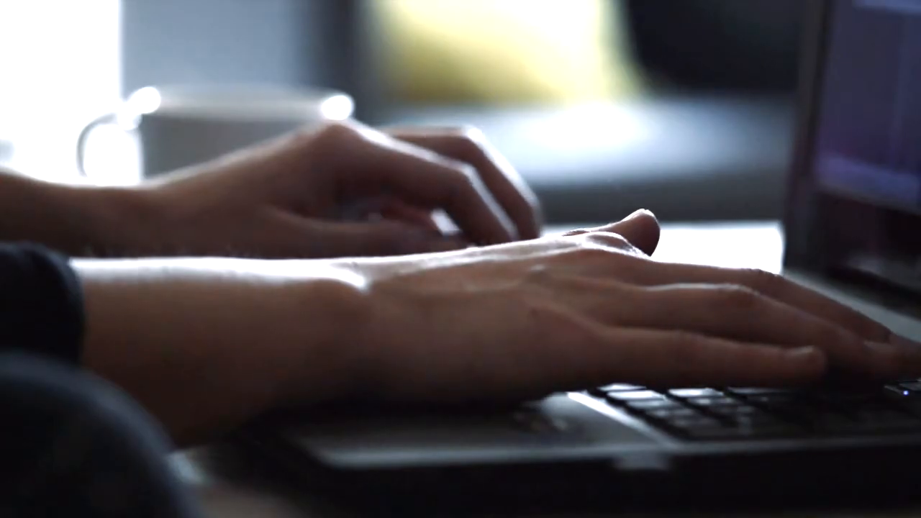